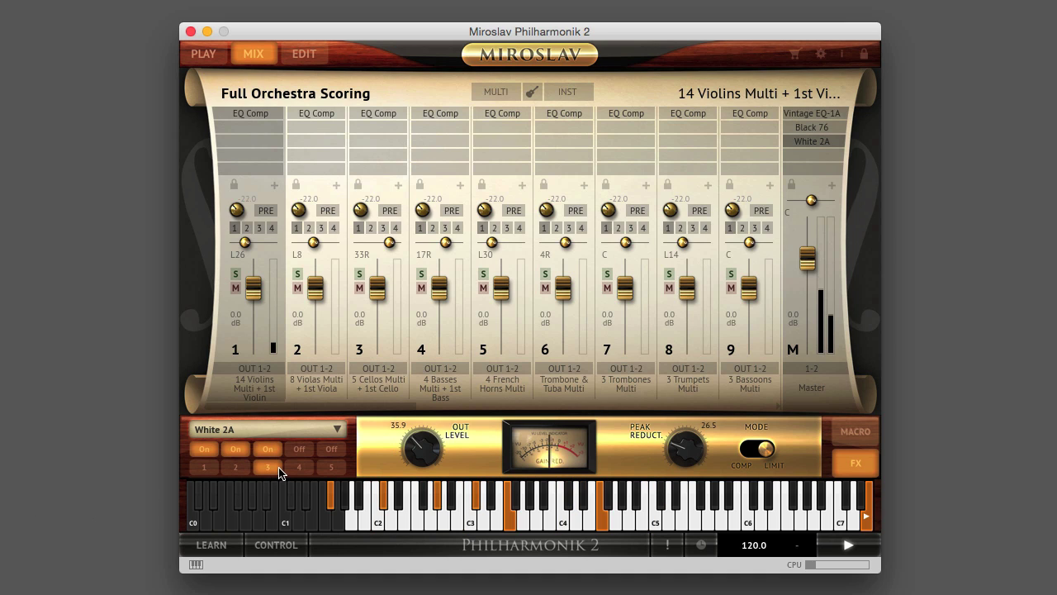
Show the Master's Vintage EQ-1A settings in FX slot 1, then switch to the PLAY page.
click(194, 466)
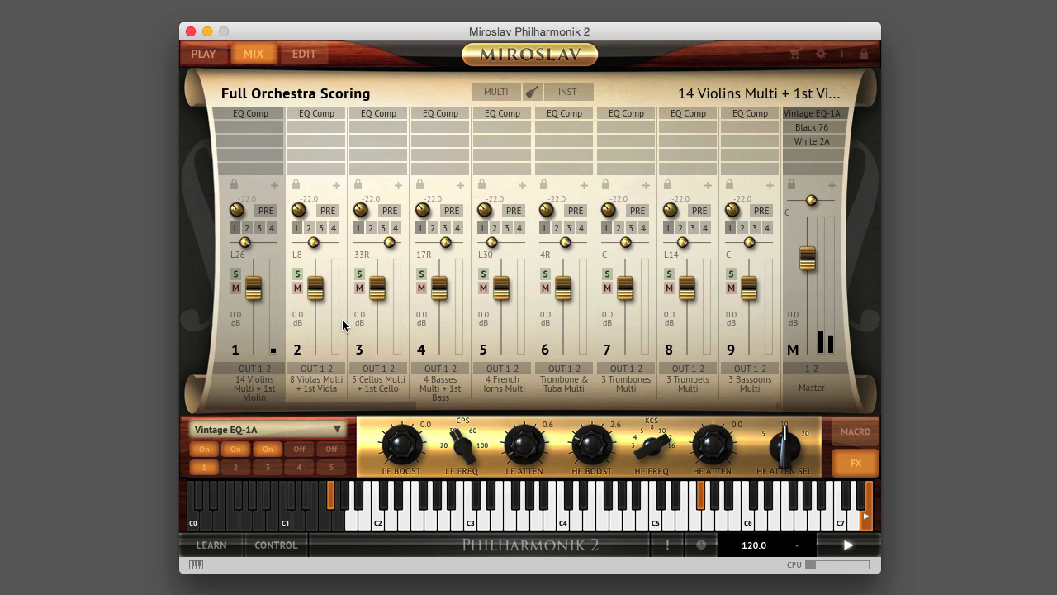
click(186, 55)
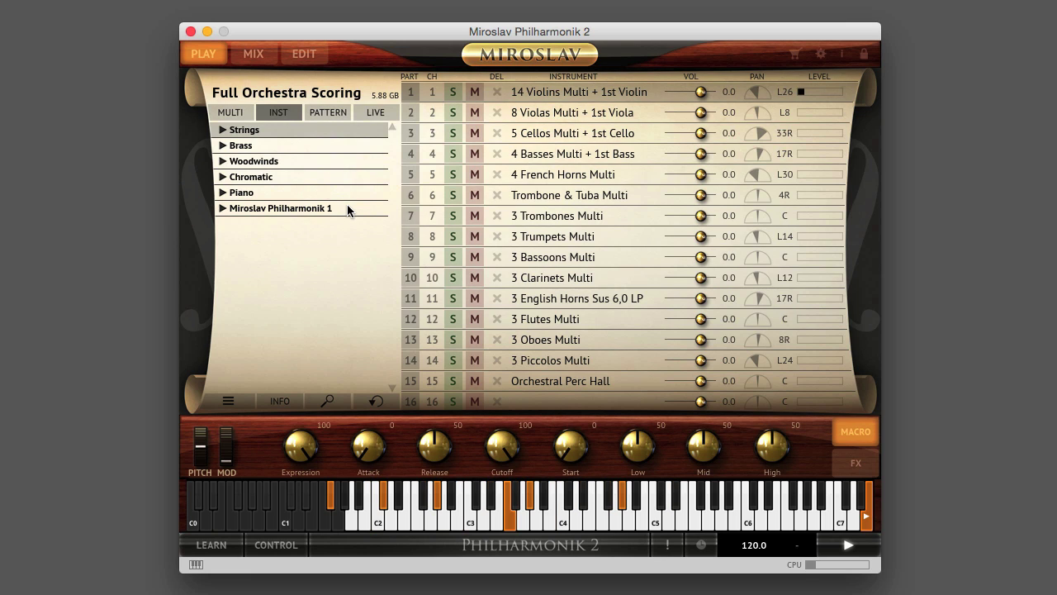
Expand the Strings, Brass and Woodwinds categories in the instrument browser.
click(245, 131)
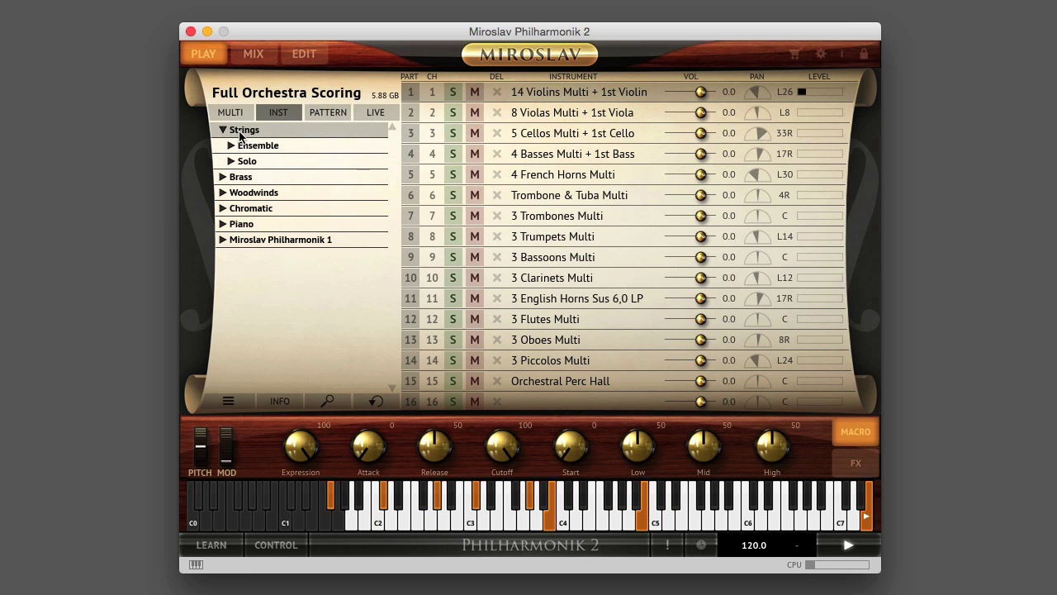
click(223, 176)
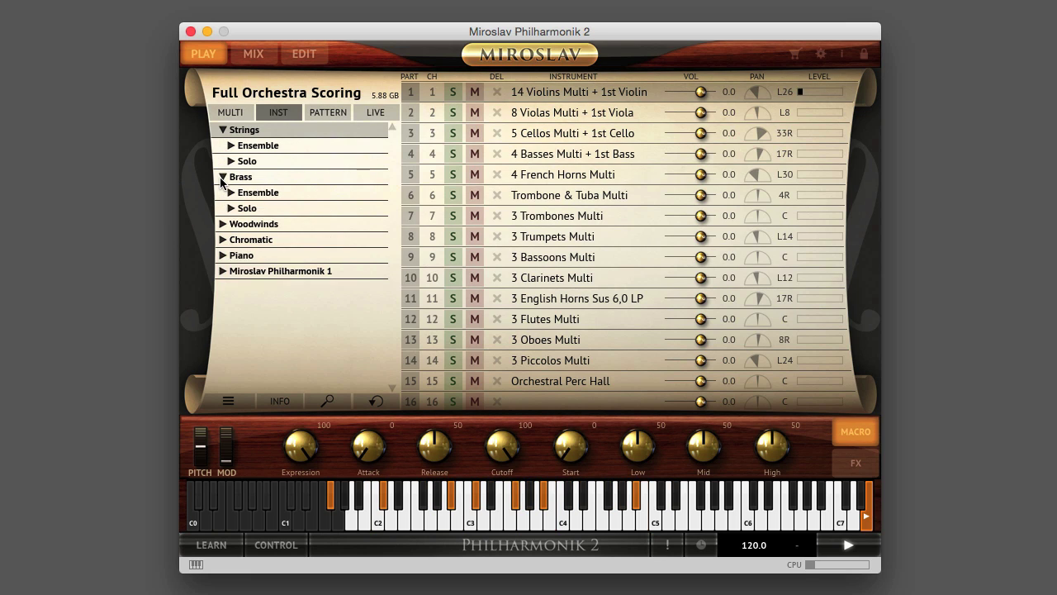
click(222, 223)
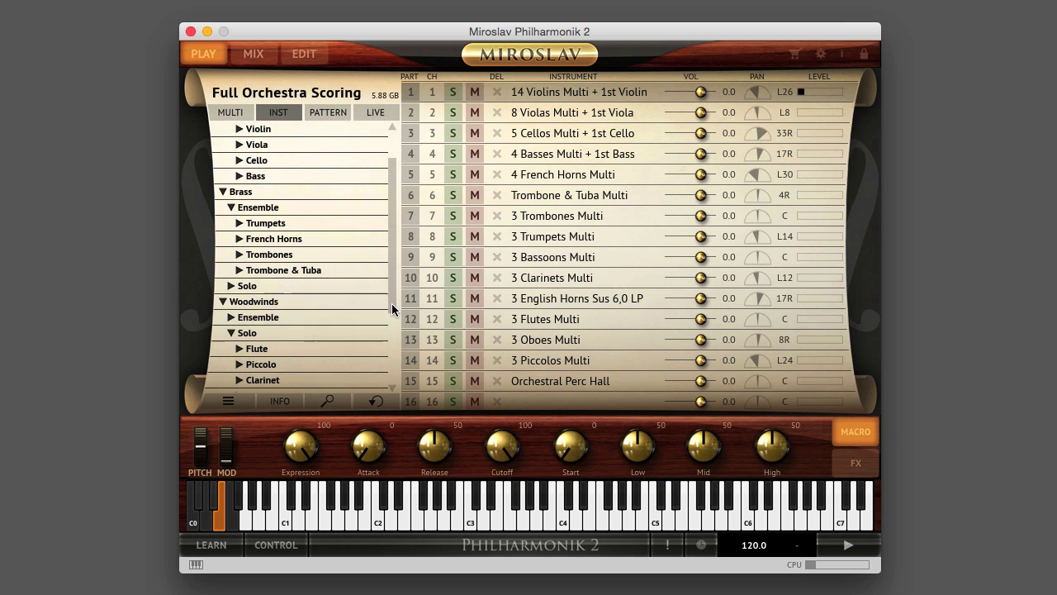
Scroll to Woodwinds > Solo > Bass Clarinet, preview Bass Clarinet Multi, and return to the part list.
scroll(393, 314, down, 2)
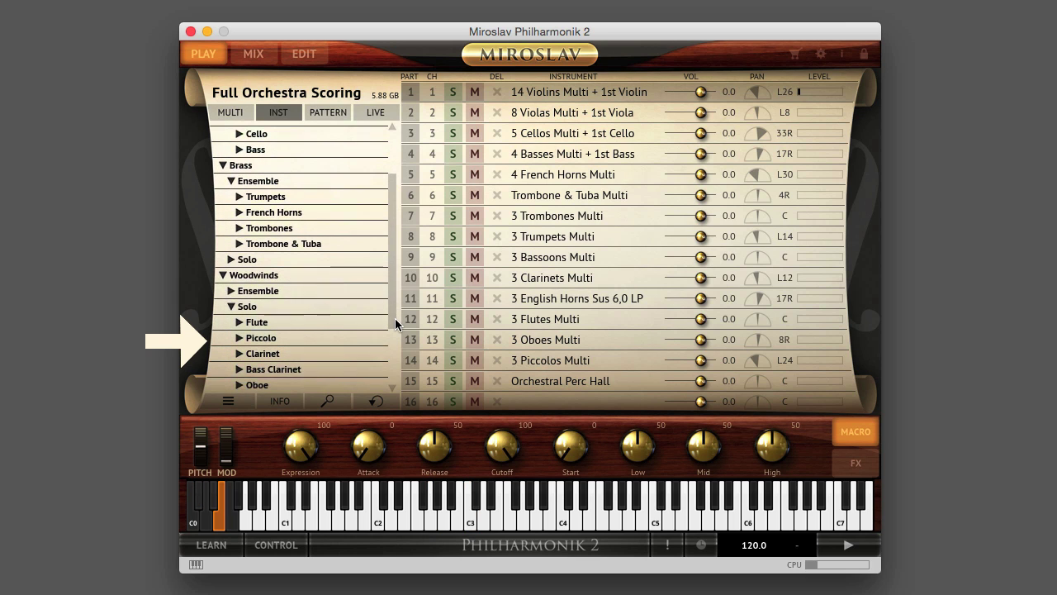
scroll(395, 324, down, 1)
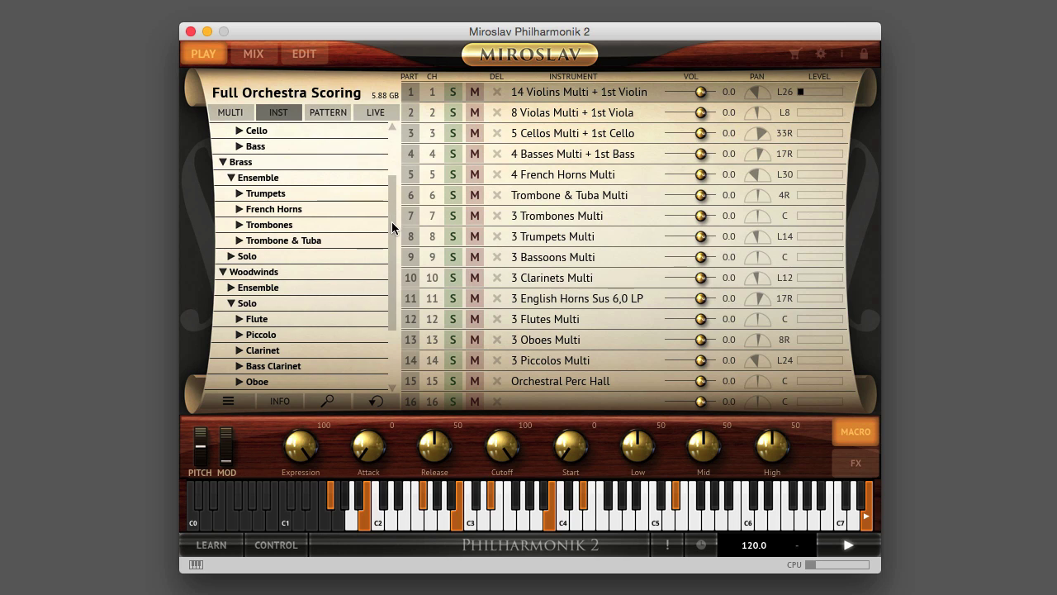
drag(391, 221, 393, 154)
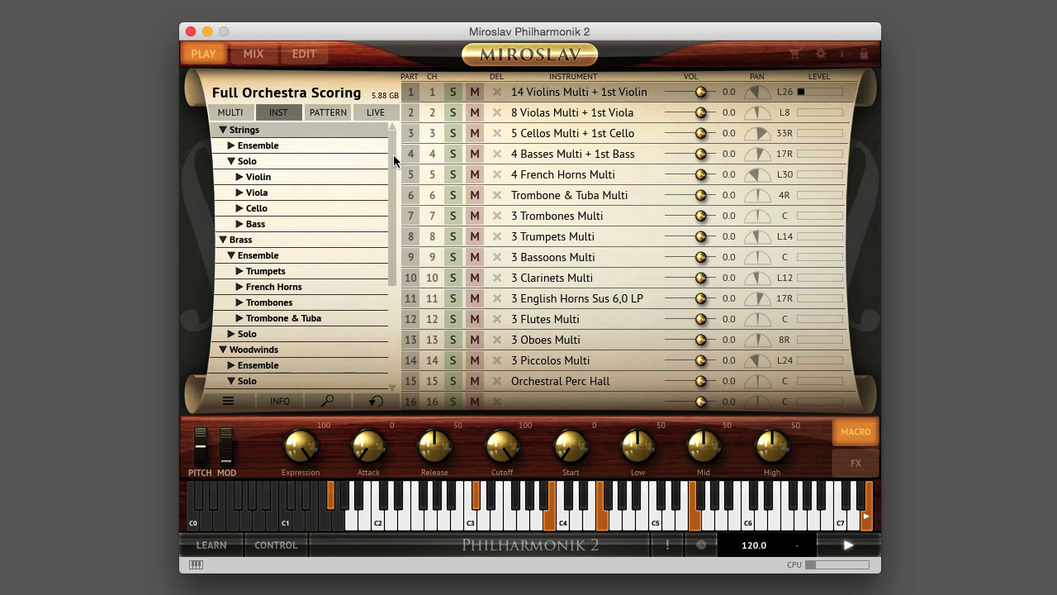
Preview Violin Multi's key switches from Strings > Solo > Violin, then list the saved multis.
click(241, 177)
click(315, 192)
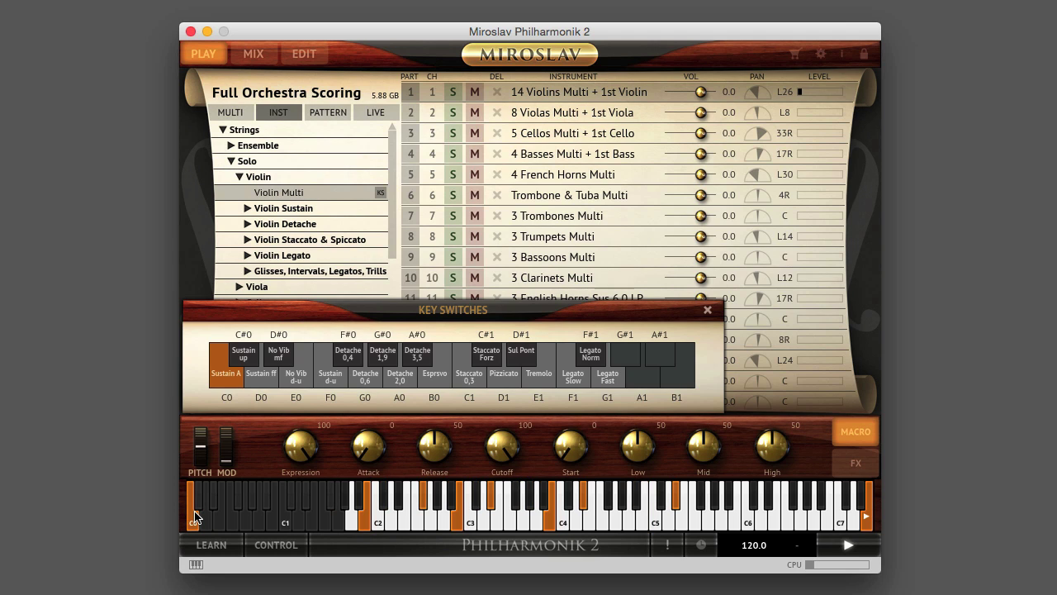
click(707, 310)
click(244, 113)
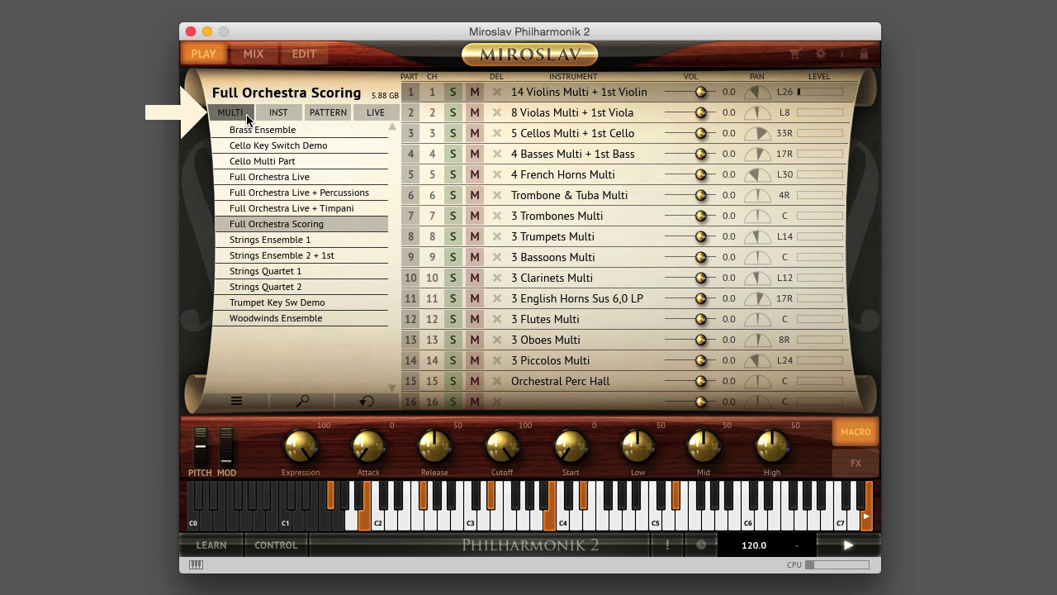
Back in the INST browser, expand the Violin Sustain, Detache, Glisses and Intervals folders.
click(294, 111)
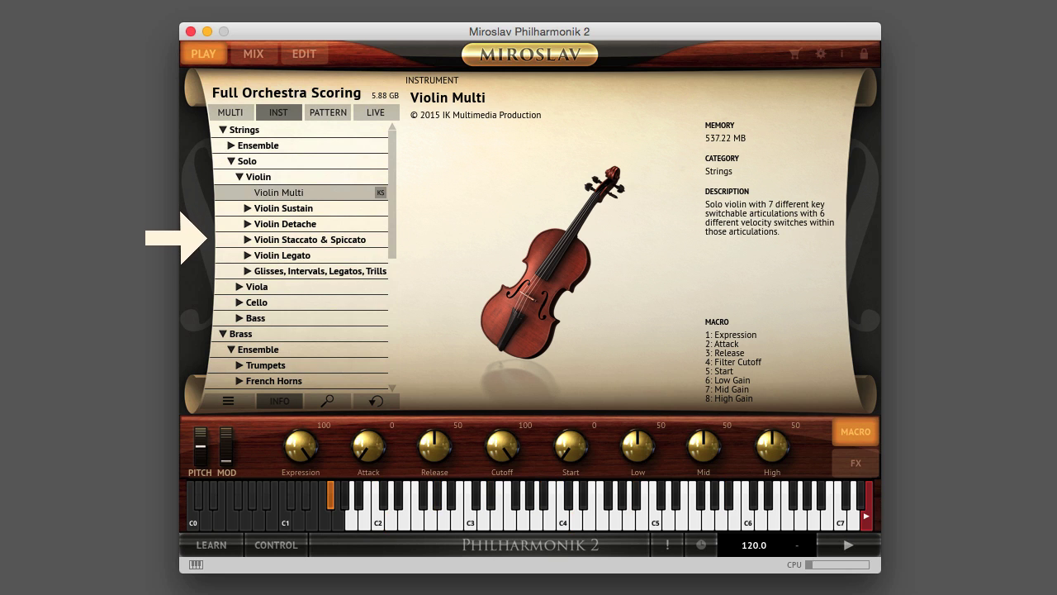
click(247, 208)
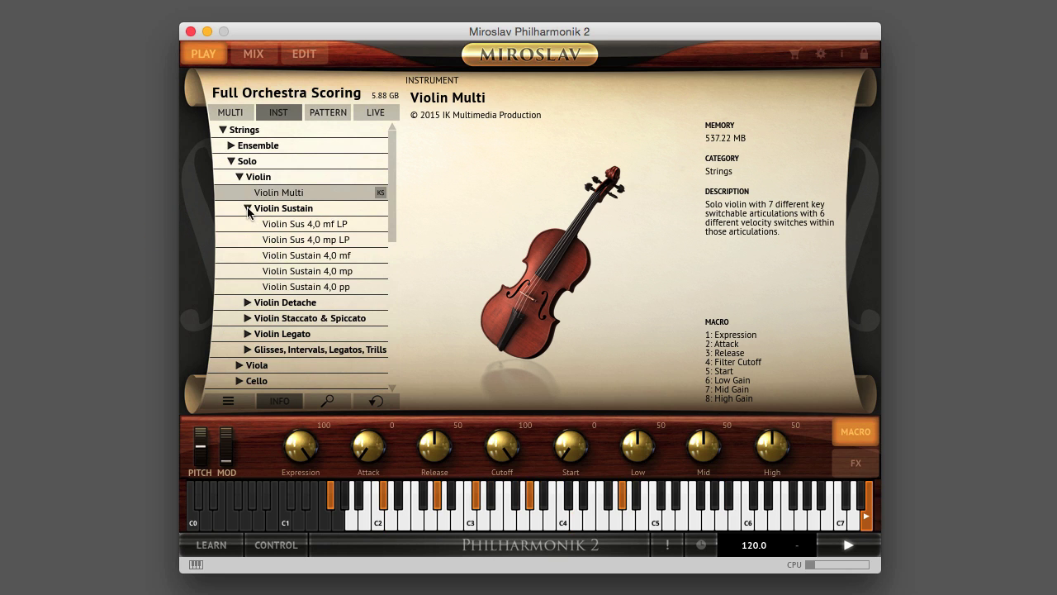
click(247, 302)
scroll(389, 235, down, 5)
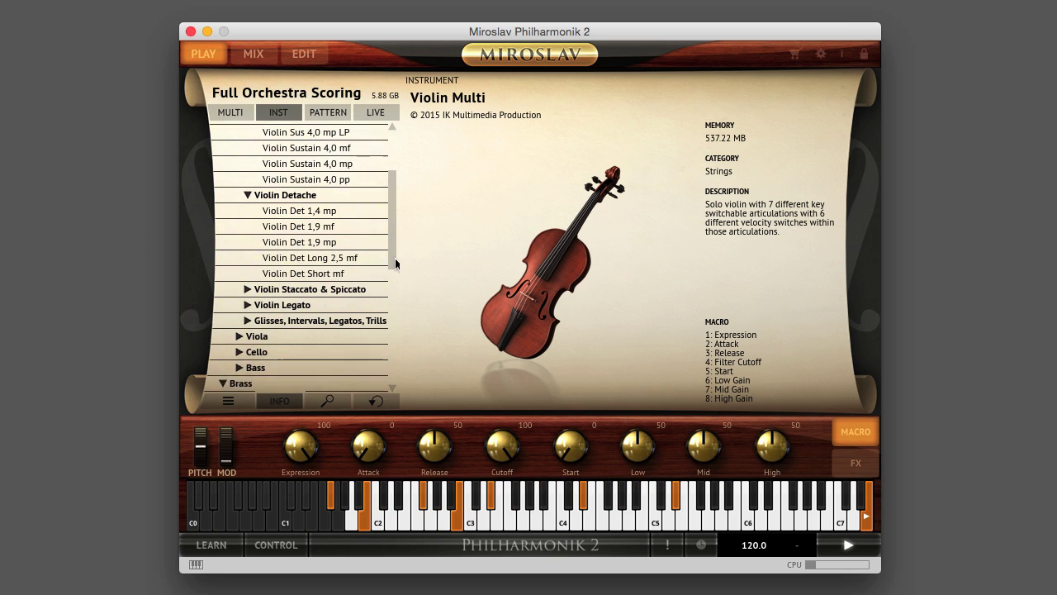
click(247, 315)
scroll(390, 273, down, 3)
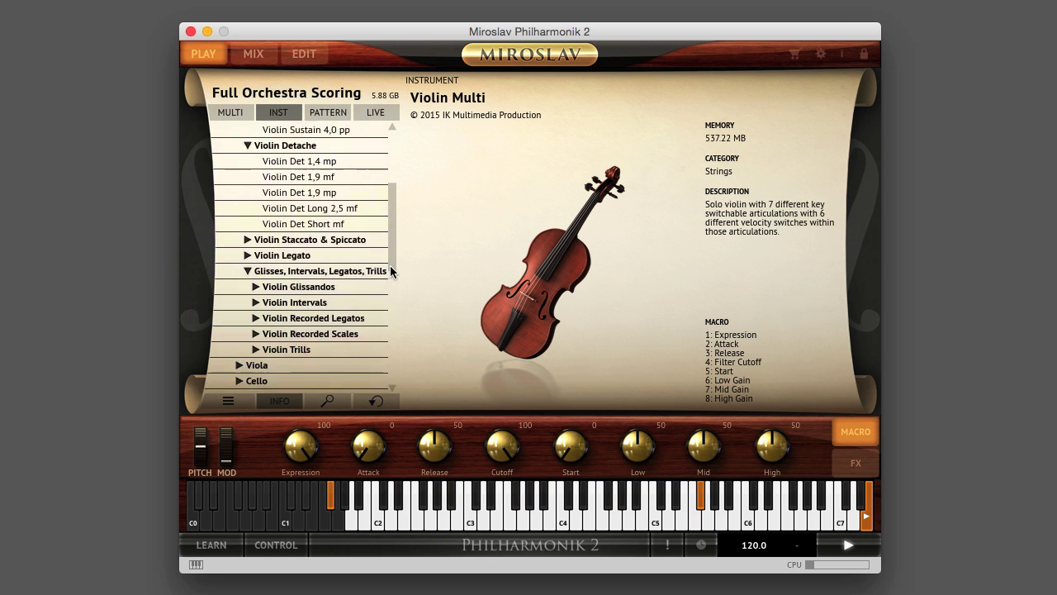
click(255, 271)
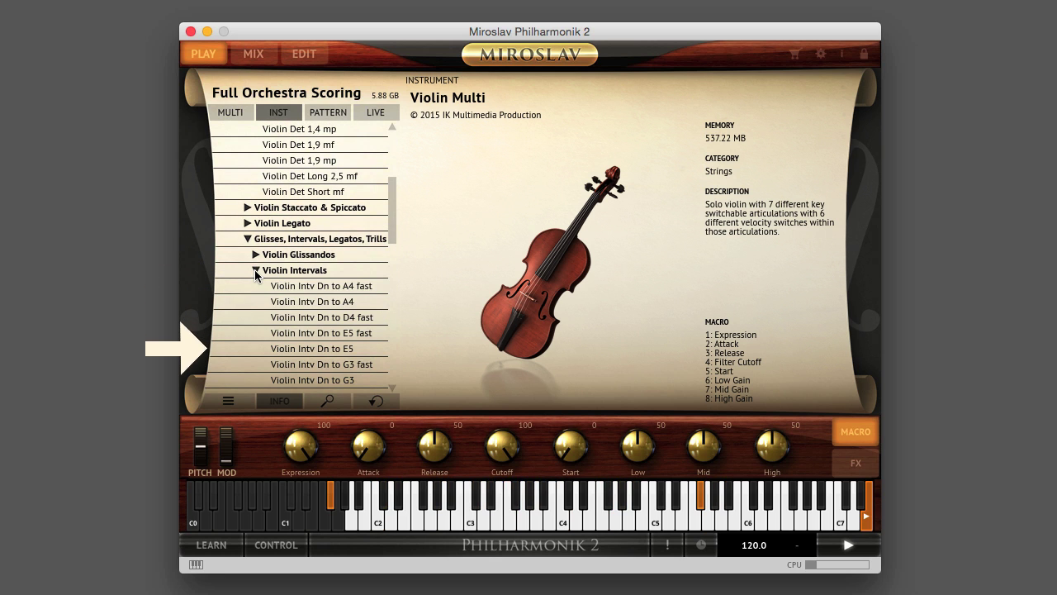
drag(391, 236, 393, 365)
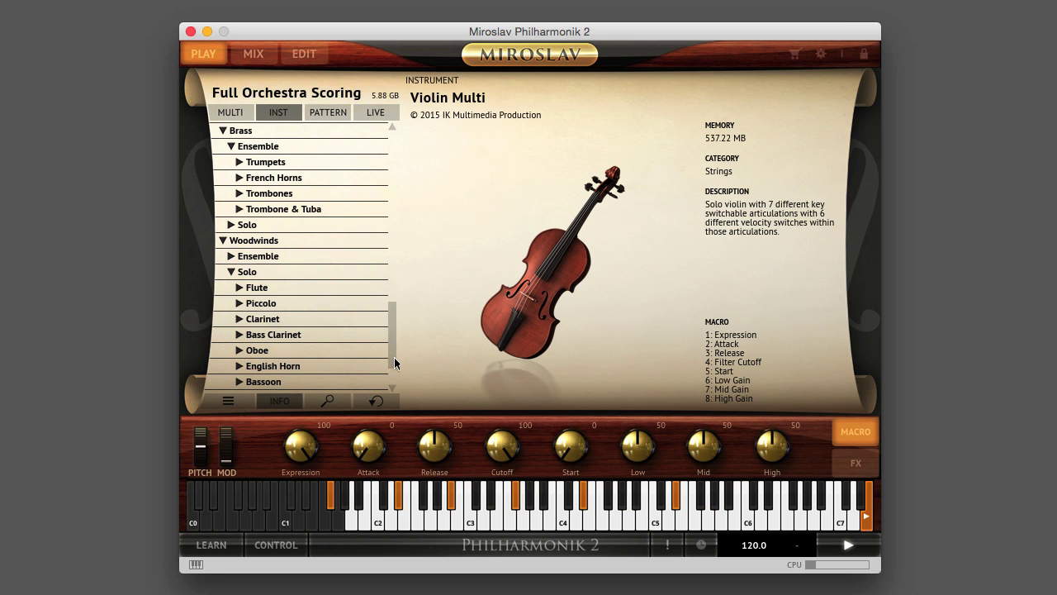
Collapse Woodwinds, expand Chromatic, and turn off INFO to show the part list.
click(223, 240)
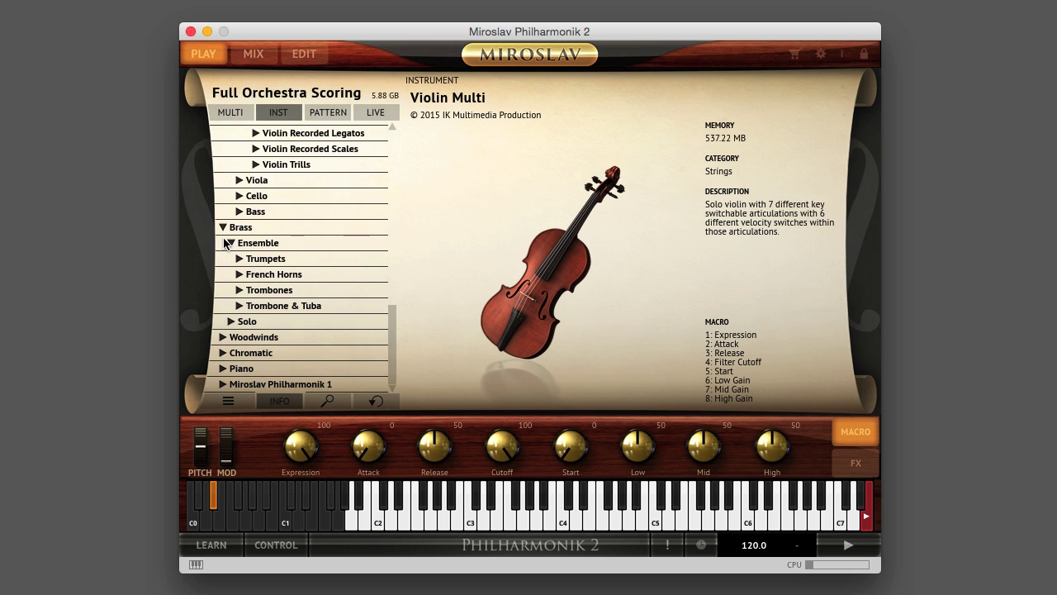
click(223, 353)
click(279, 400)
scroll(379, 366, down, 5)
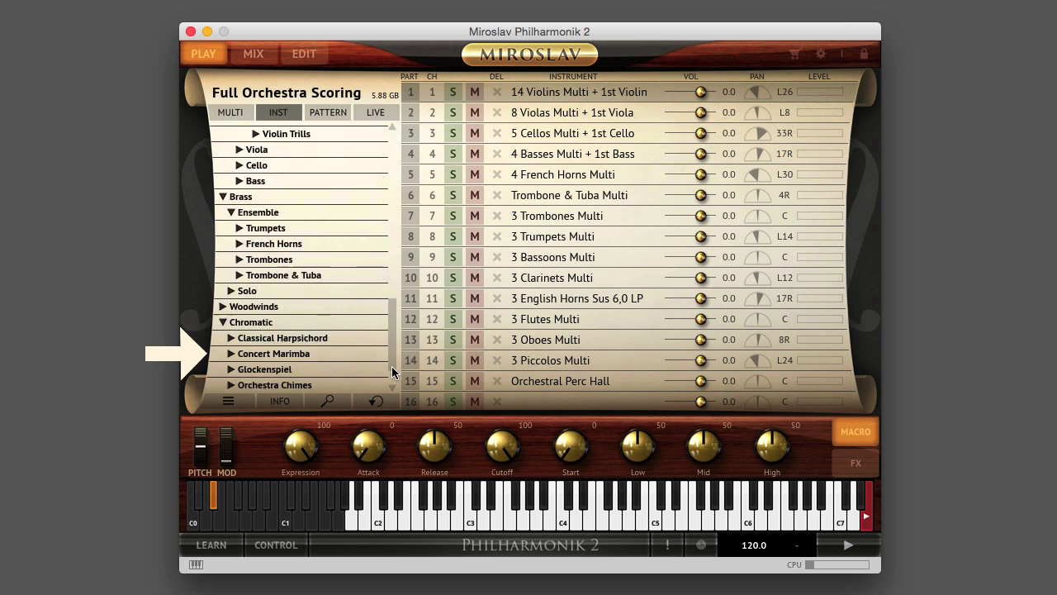
Load Harpsichord Dual Unison into part 1, then expand Concert Marimba and Glockenspiel.
click(230, 292)
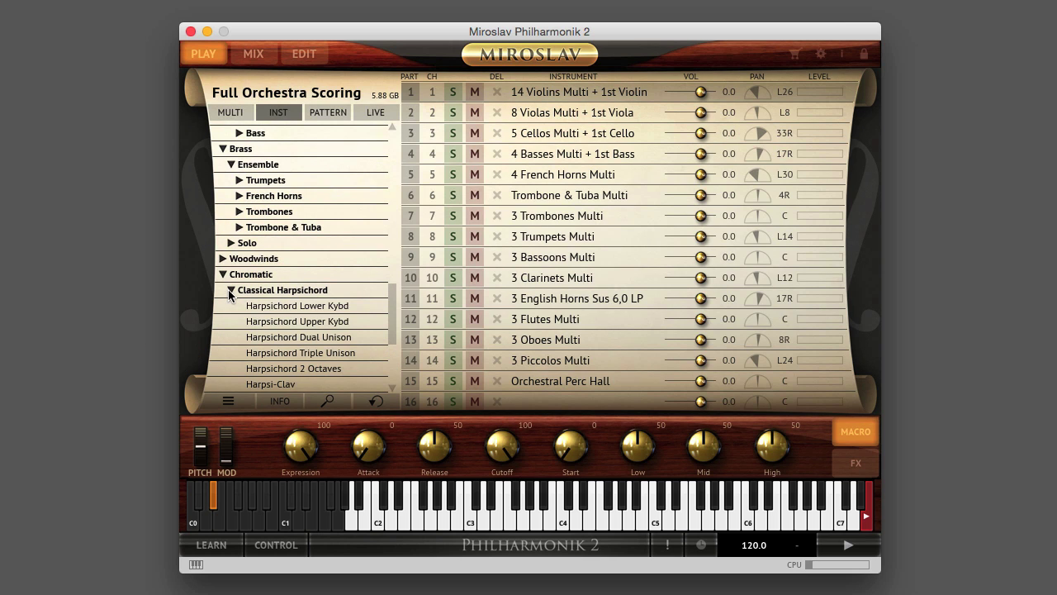
click(280, 338)
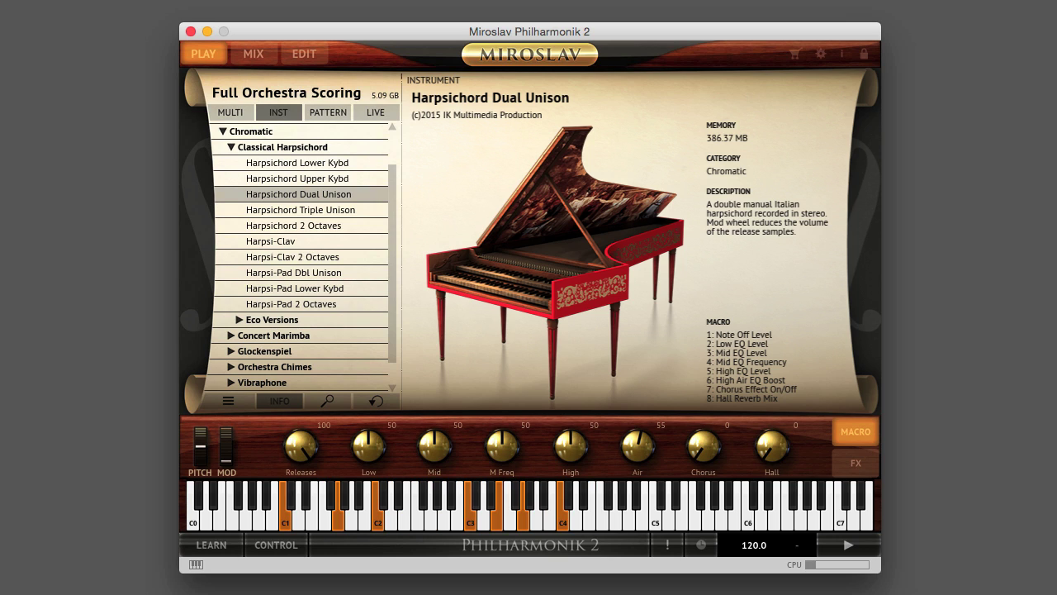
click(231, 338)
scroll(392, 326, down, 3)
click(232, 321)
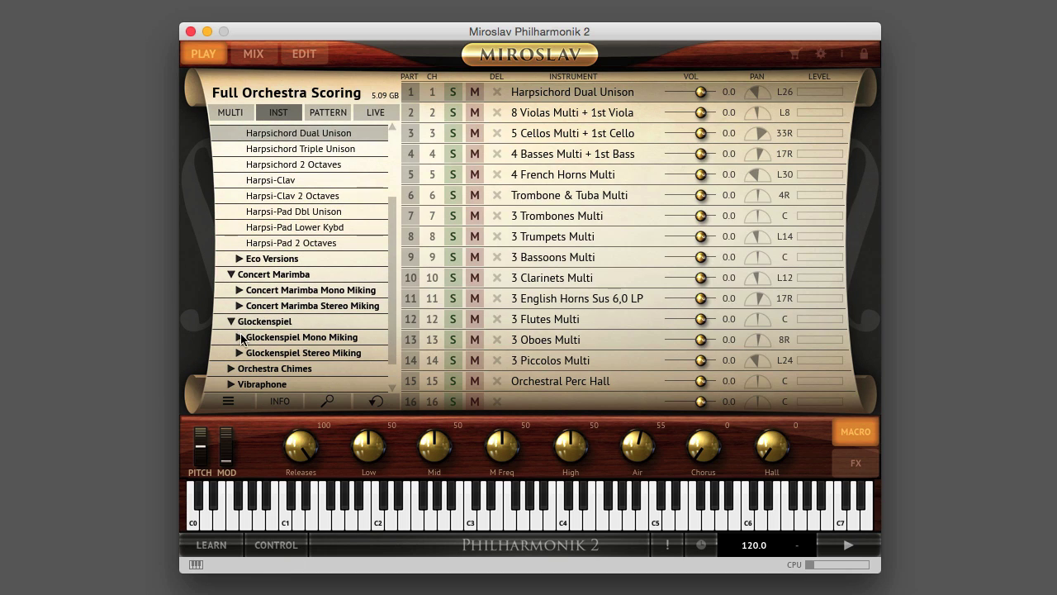
Load Glockenspiel ST Velo, then Orch Chimes Hard Mallet, into part 1.
click(238, 352)
double_click(281, 368)
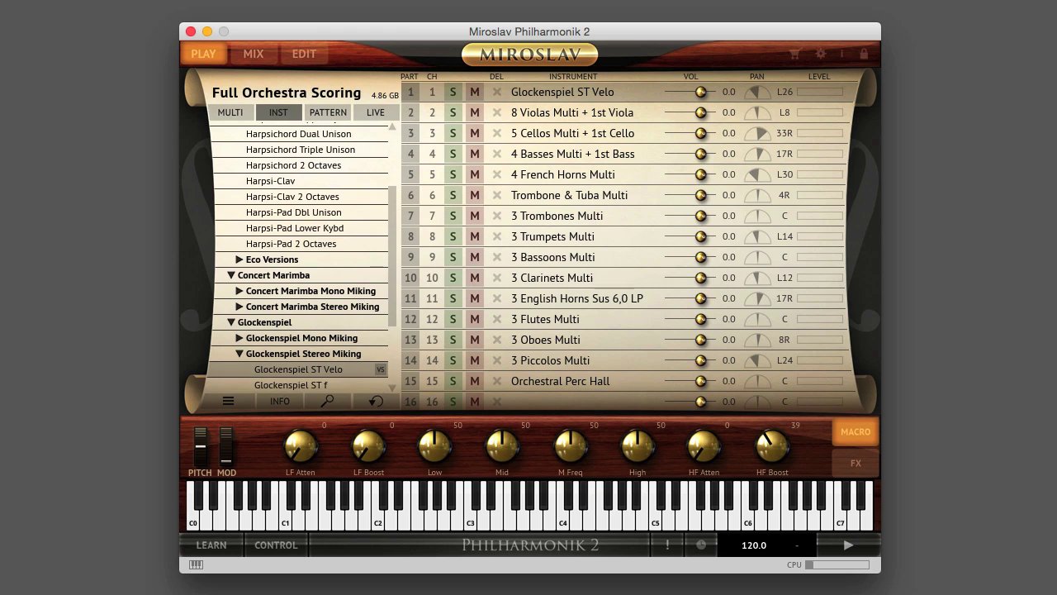
scroll(302, 345, down, 5)
click(231, 338)
double_click(283, 292)
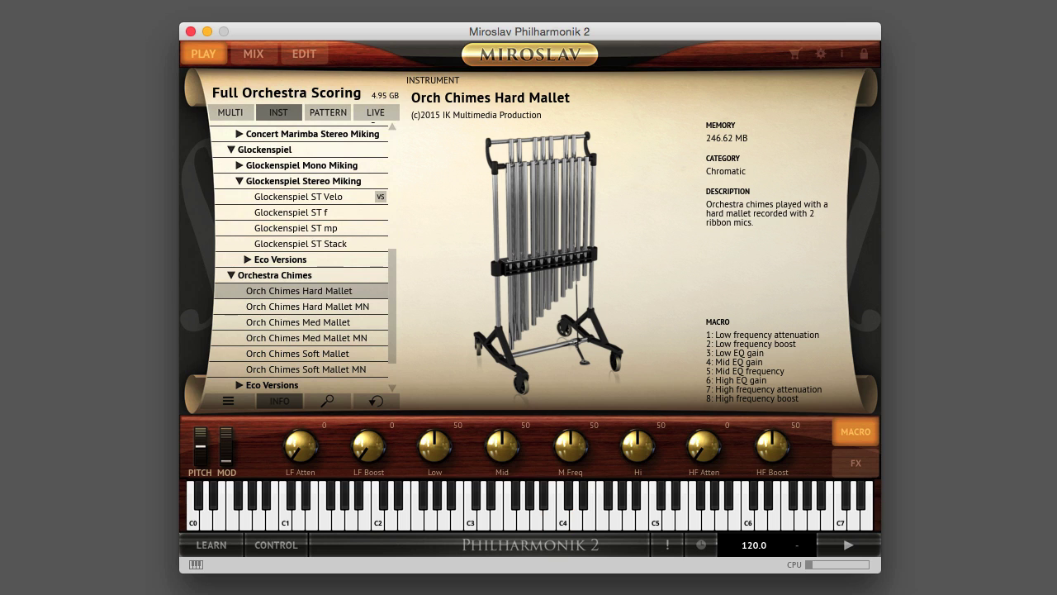
Load Vibraphone Hard into part 1 and collapse the percussion folders back to the part list.
scroll(254, 334, down, 1)
click(235, 353)
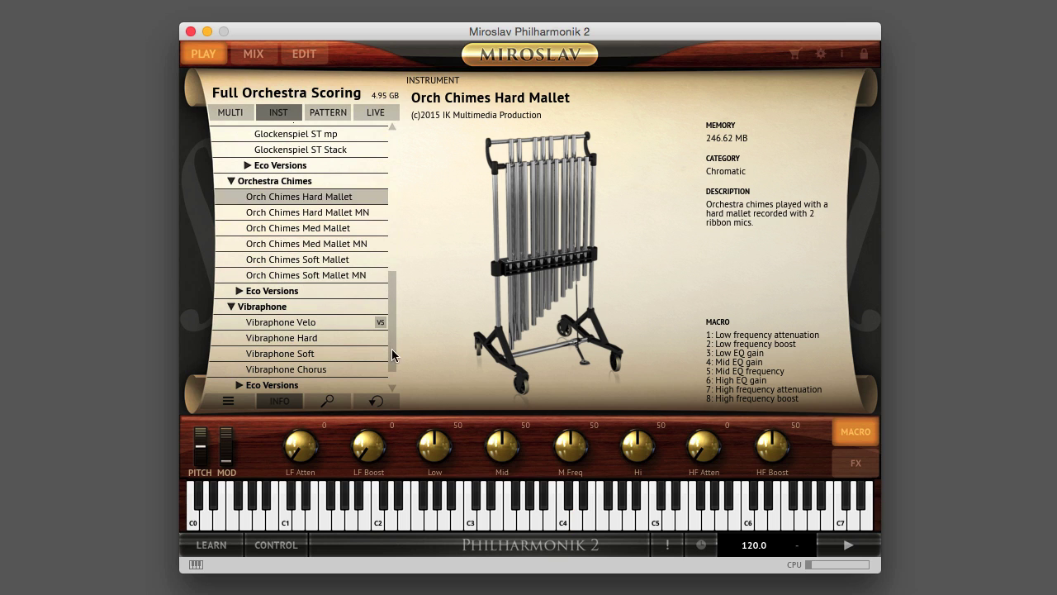
double_click(337, 338)
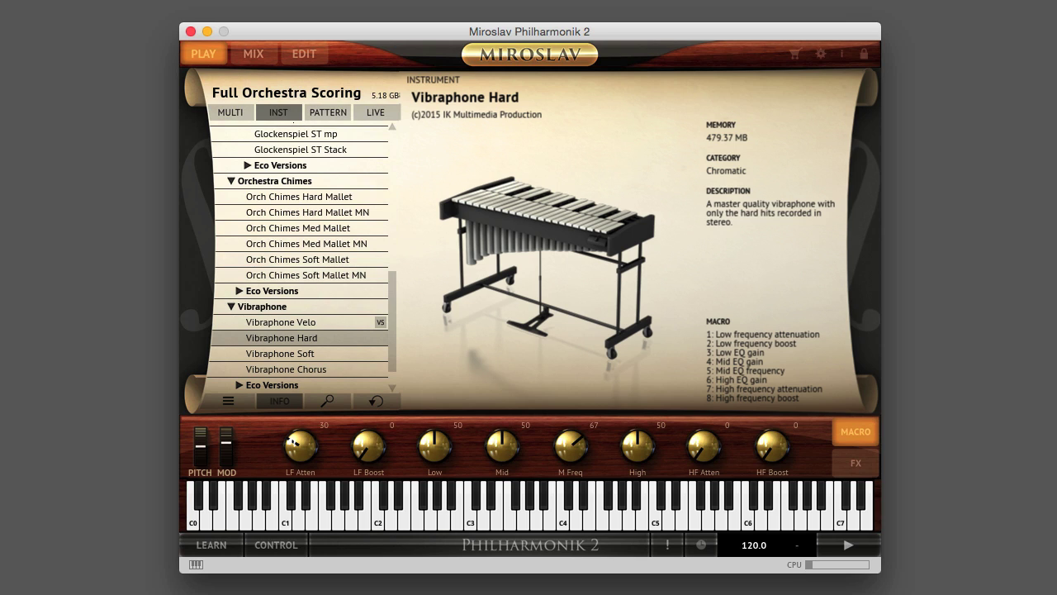
click(232, 307)
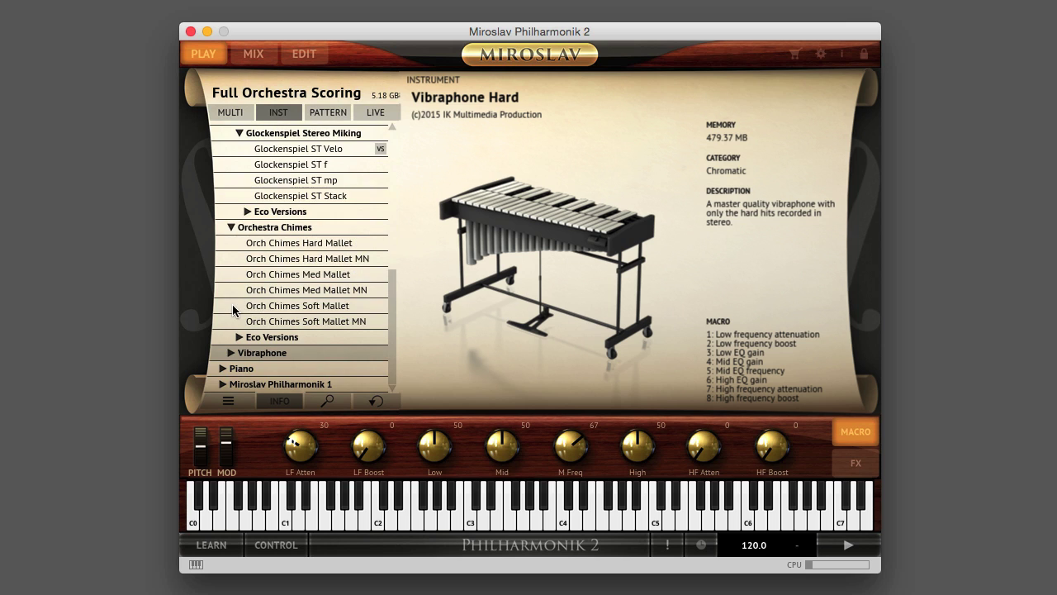
click(229, 228)
click(238, 243)
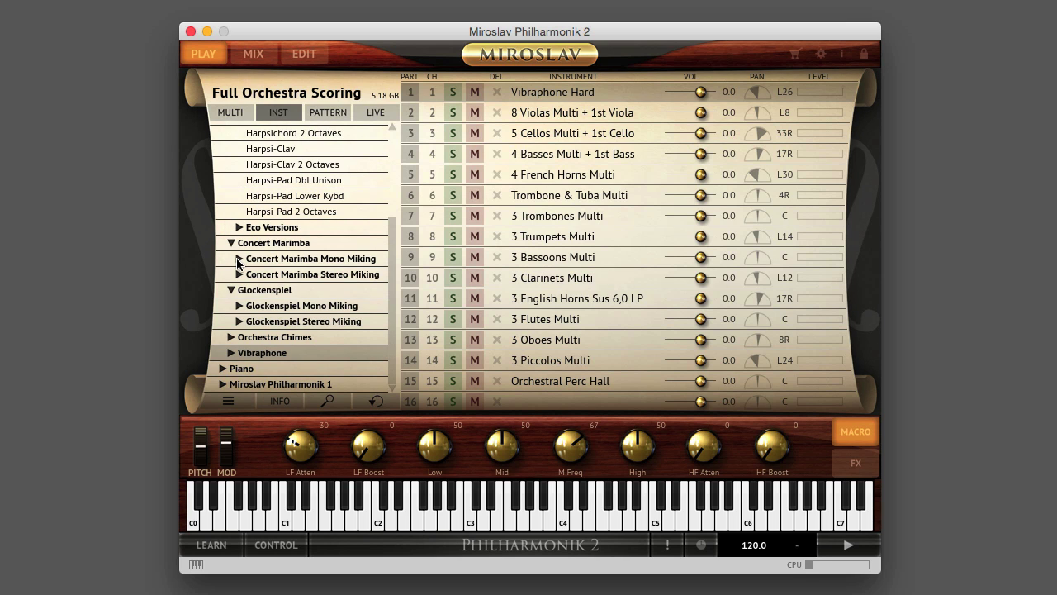
Load Marim ST Hd Mal Vel Eco from Concert Marimba Stereo Miking > Eco Versions into part 1.
click(239, 274)
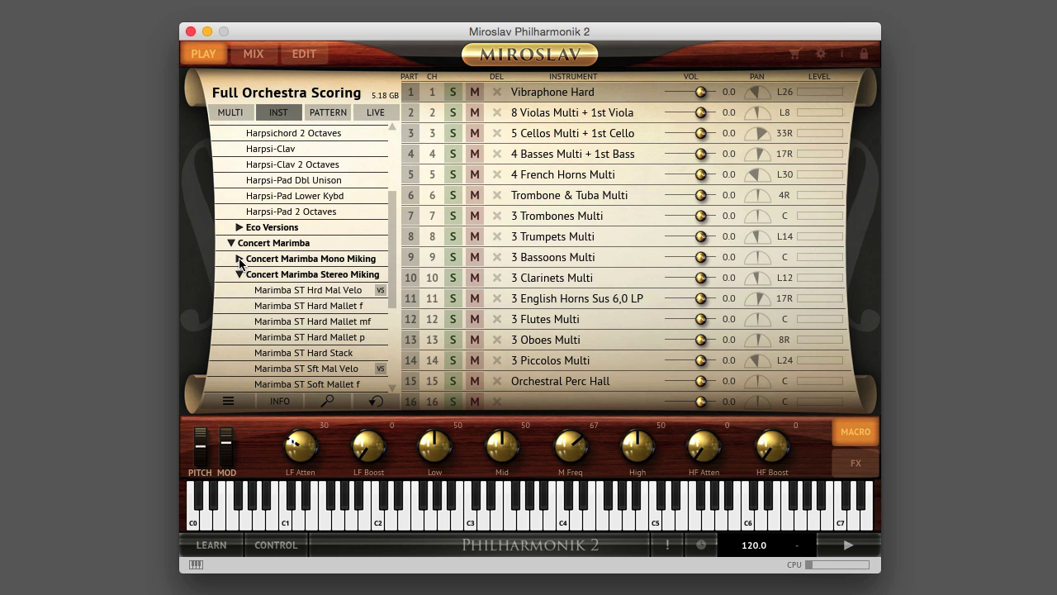
click(239, 260)
click(239, 259)
click(238, 275)
click(239, 274)
scroll(393, 333, down, 5)
click(250, 275)
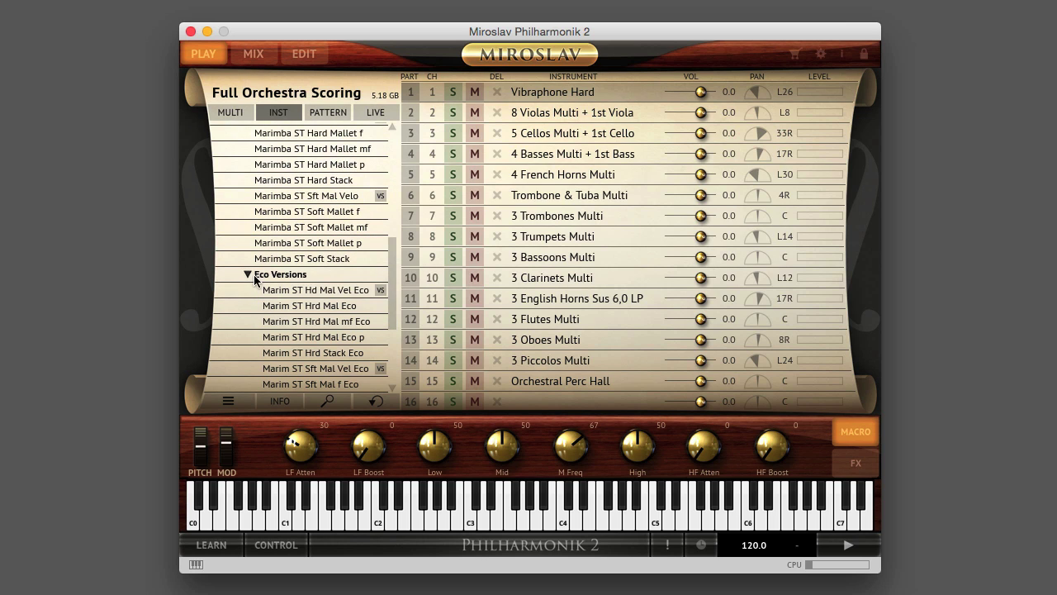
click(387, 289)
drag(393, 316, 398, 369)
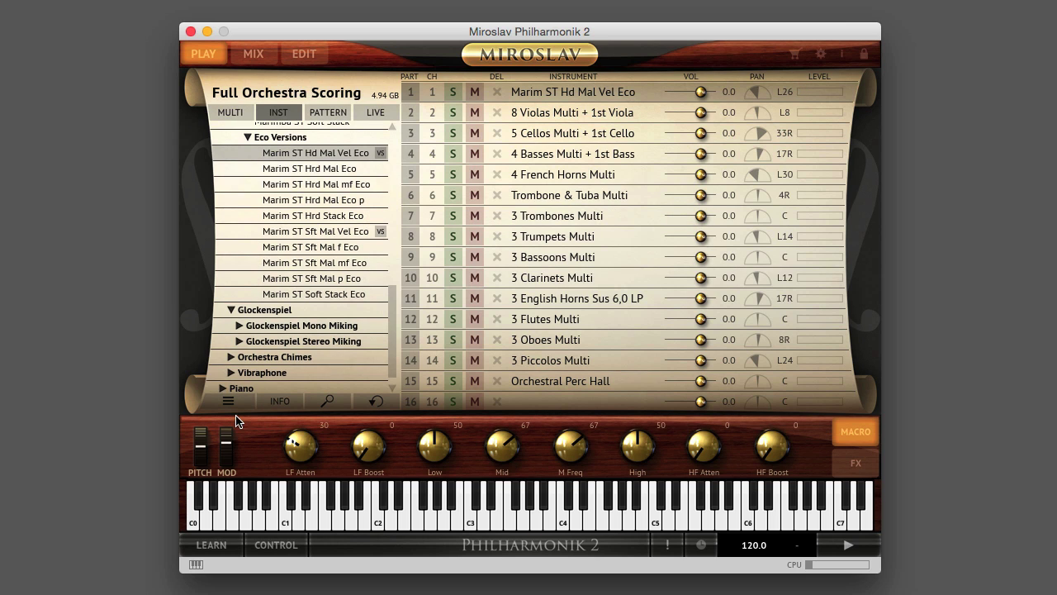
Expand Piano and load Philharmonik Grand into part 1.
click(222, 388)
scroll(388, 374, down, 1)
double_click(353, 308)
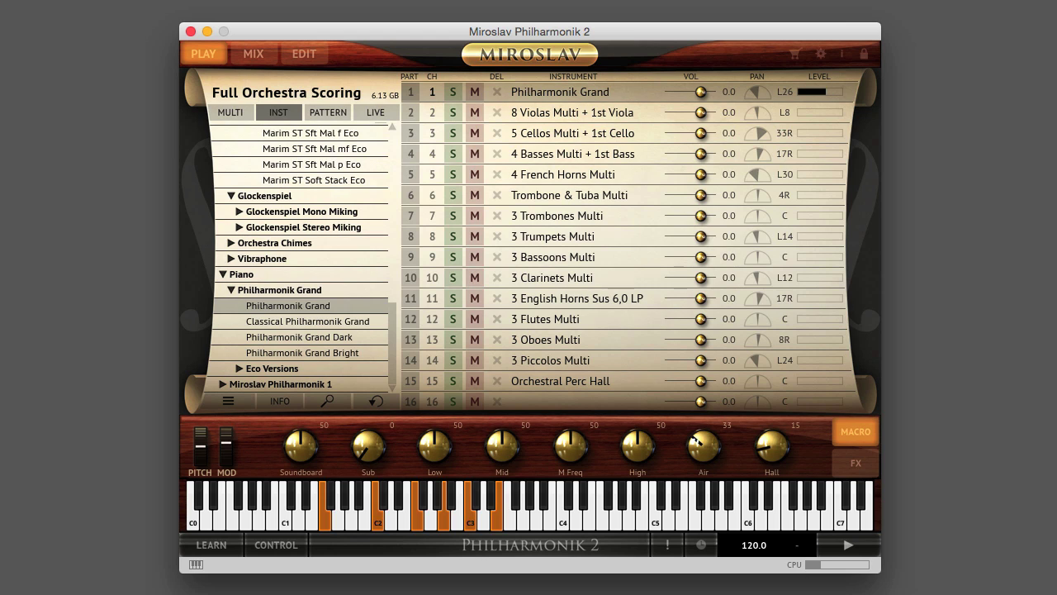
Show Classical Philharmonik Grand's details (9-foot grand, 1453.32 MB) and expand the Miroslav Philharmonik 1 library.
click(374, 322)
click(281, 401)
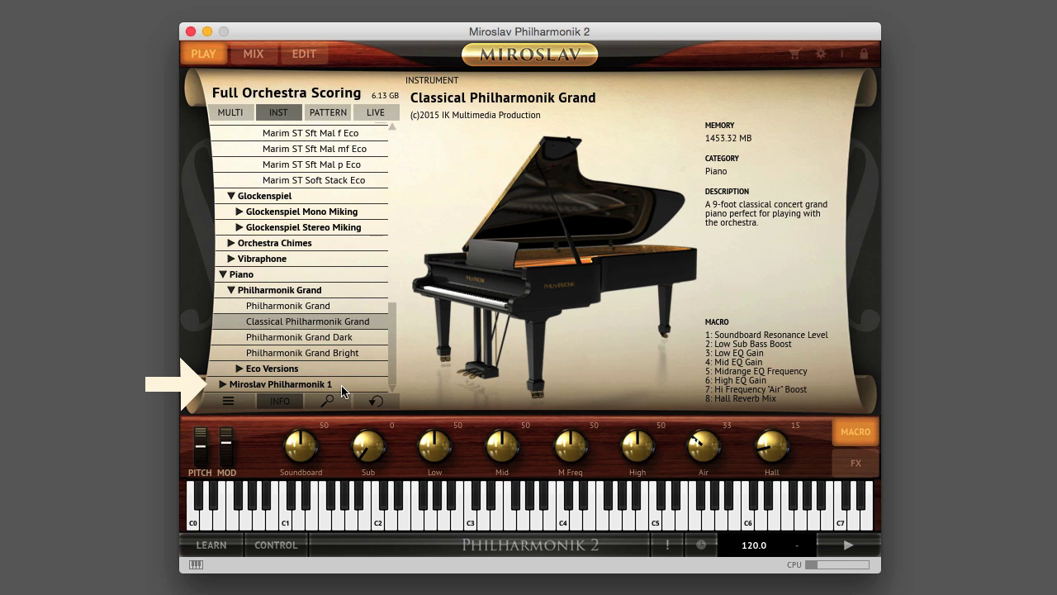
click(222, 384)
drag(389, 339, 393, 377)
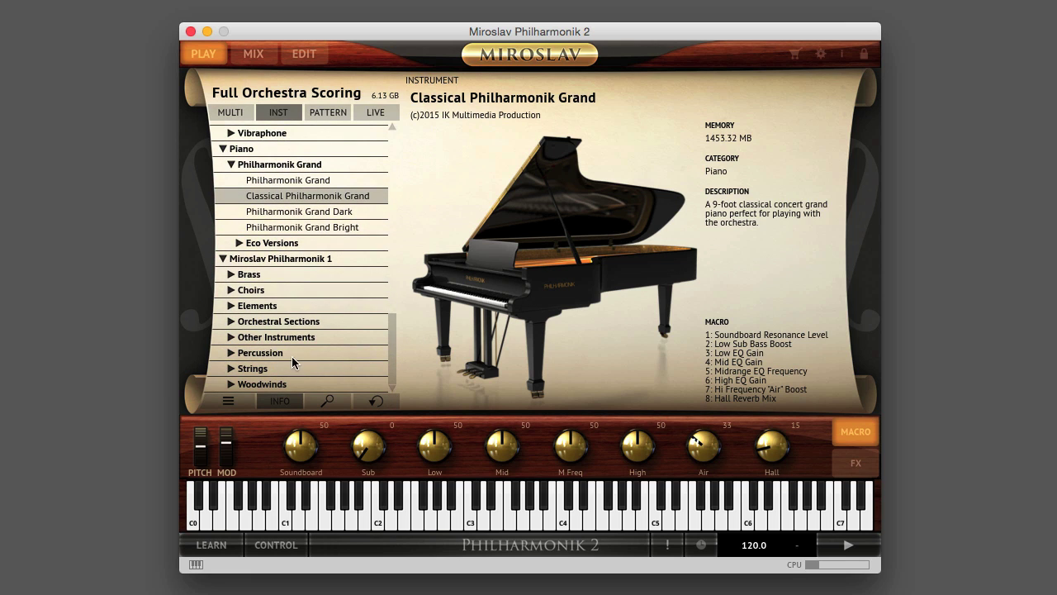
Load Brass Octaves Multi from Orchestral Sections > Brass Wind Sections into part 1, then collapse the folders.
click(231, 353)
drag(394, 369, 393, 381)
click(231, 274)
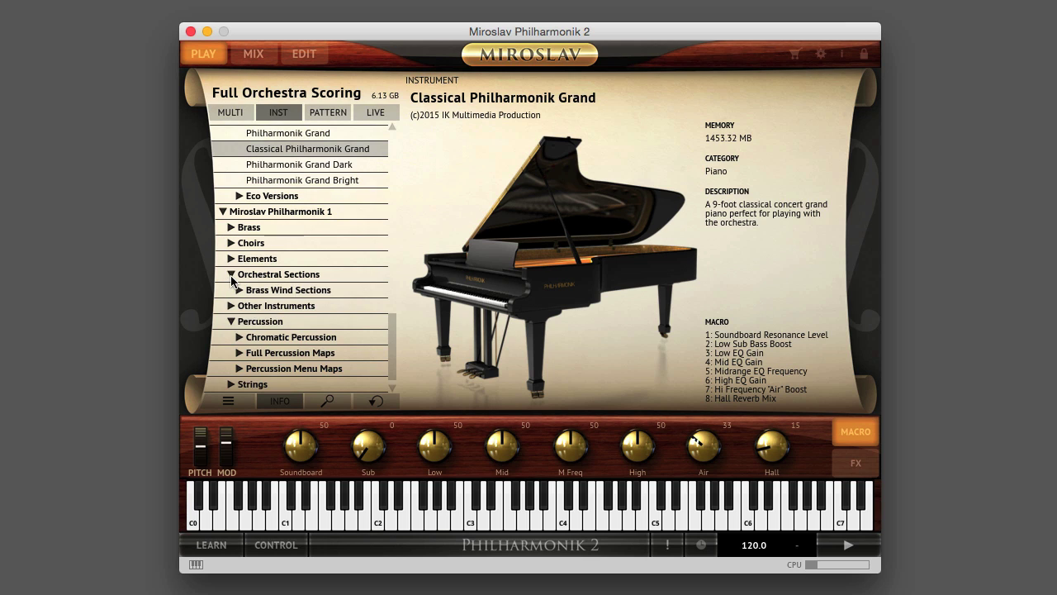
click(231, 258)
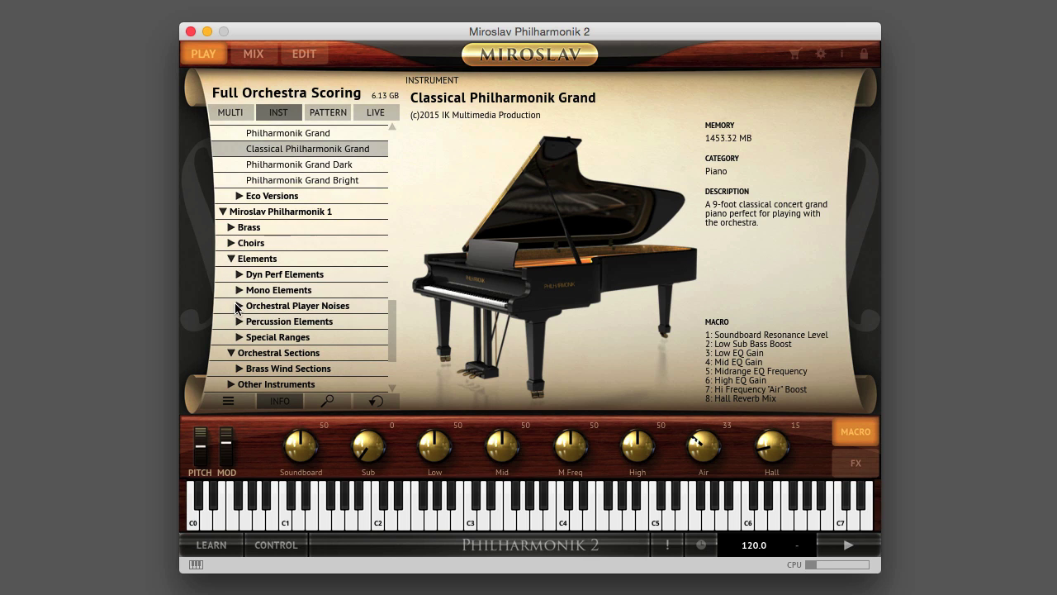
click(231, 258)
click(239, 291)
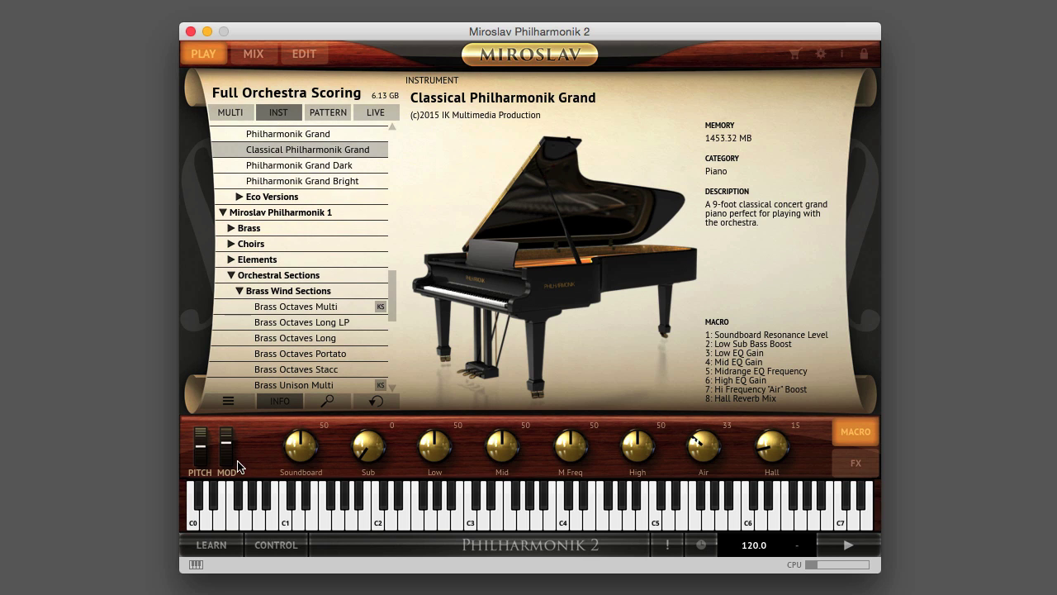
click(355, 306)
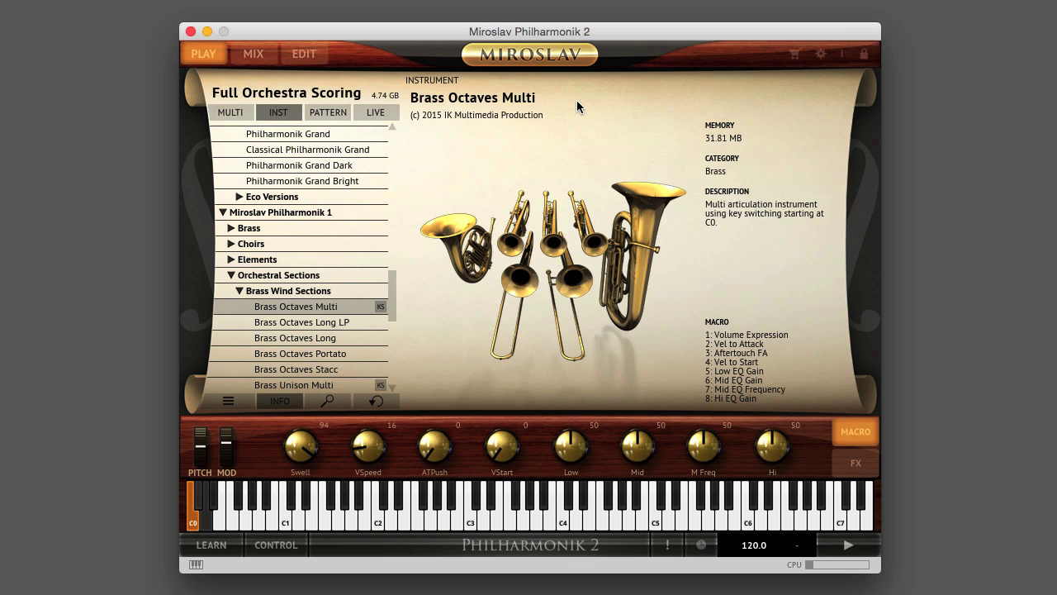
click(240, 292)
click(232, 306)
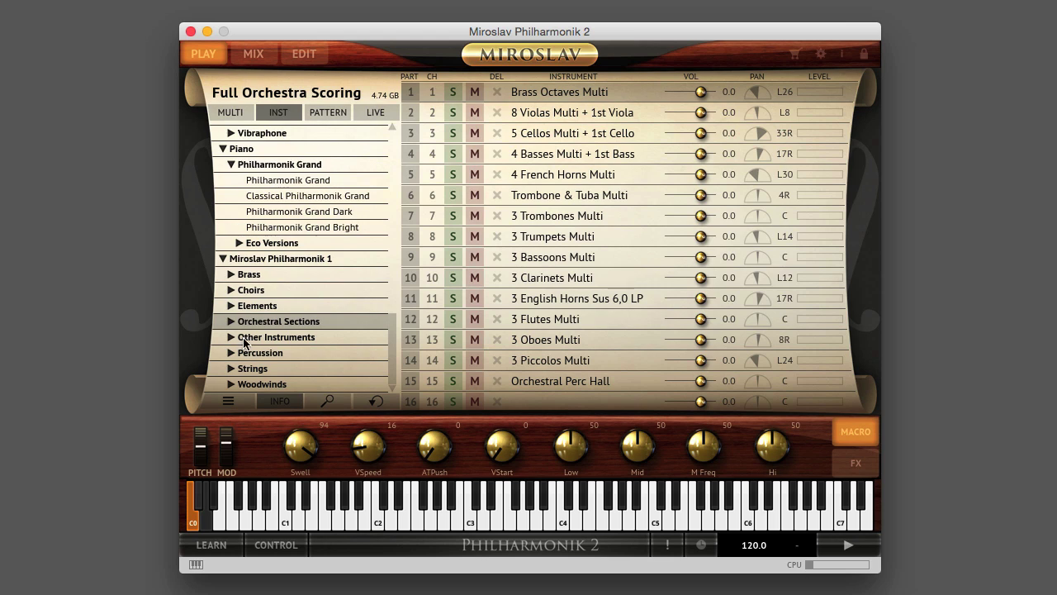
Load Bassoons Multi from Woodwinds > Ensemble Woodwinds > Bassoons into part 1.
click(232, 385)
scroll(393, 373, down, 2)
click(240, 386)
scroll(387, 367, down, 4)
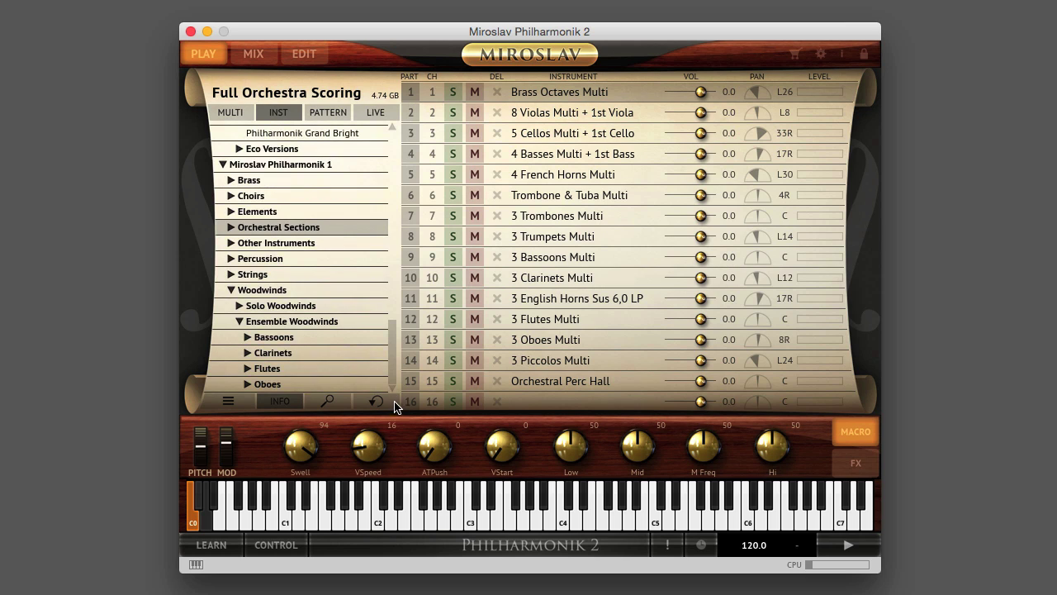
click(247, 338)
click(279, 358)
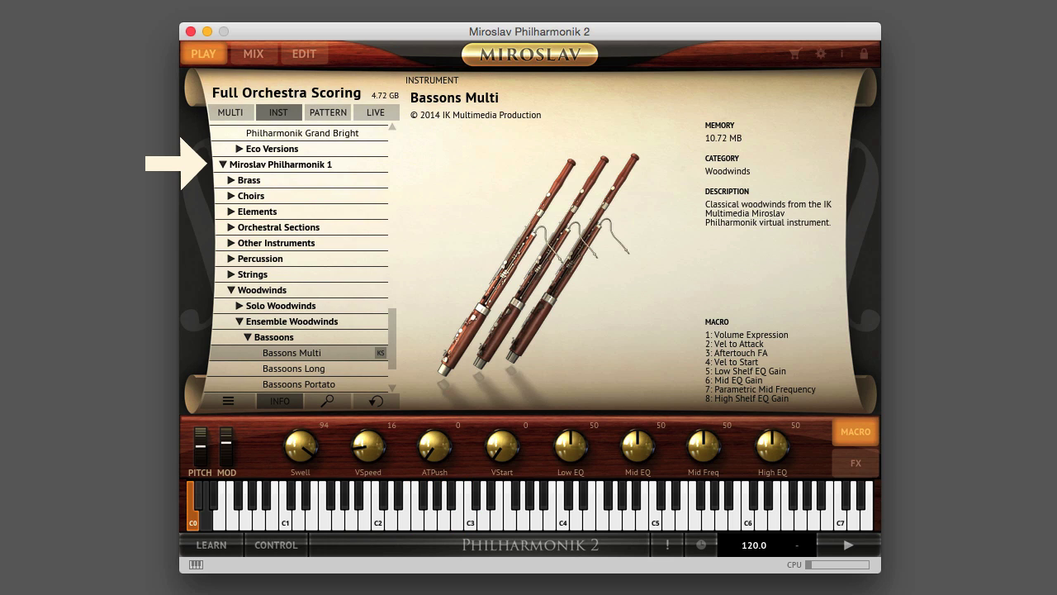
Collapse the Woodwinds, Miroslav Philharmonik 1 and Piano folders and return the browser to the top.
click(231, 290)
click(222, 257)
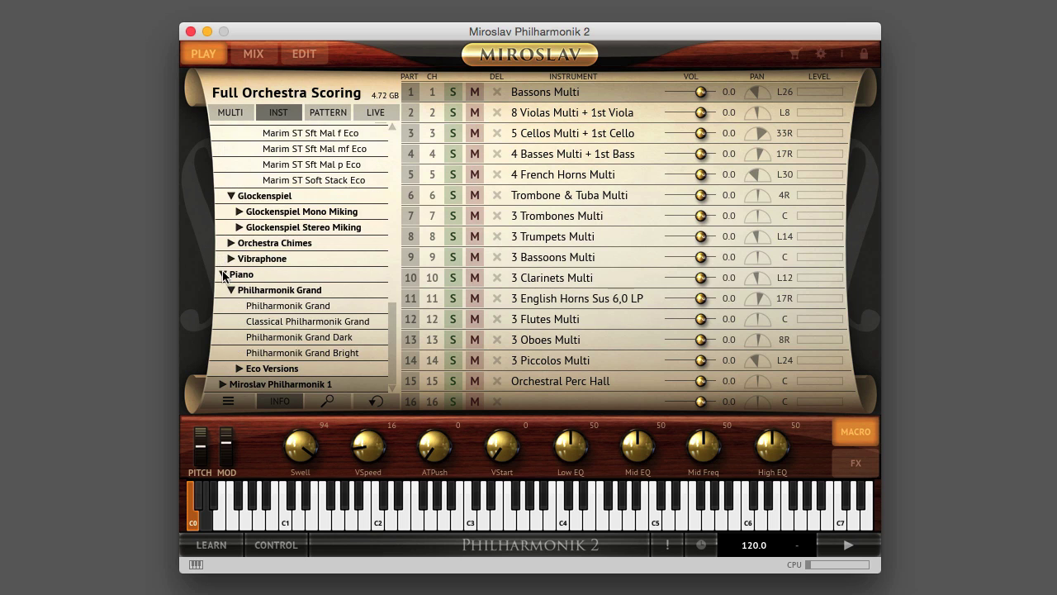
click(222, 274)
scroll(397, 306, up, 10)
scroll(399, 240, up, 10)
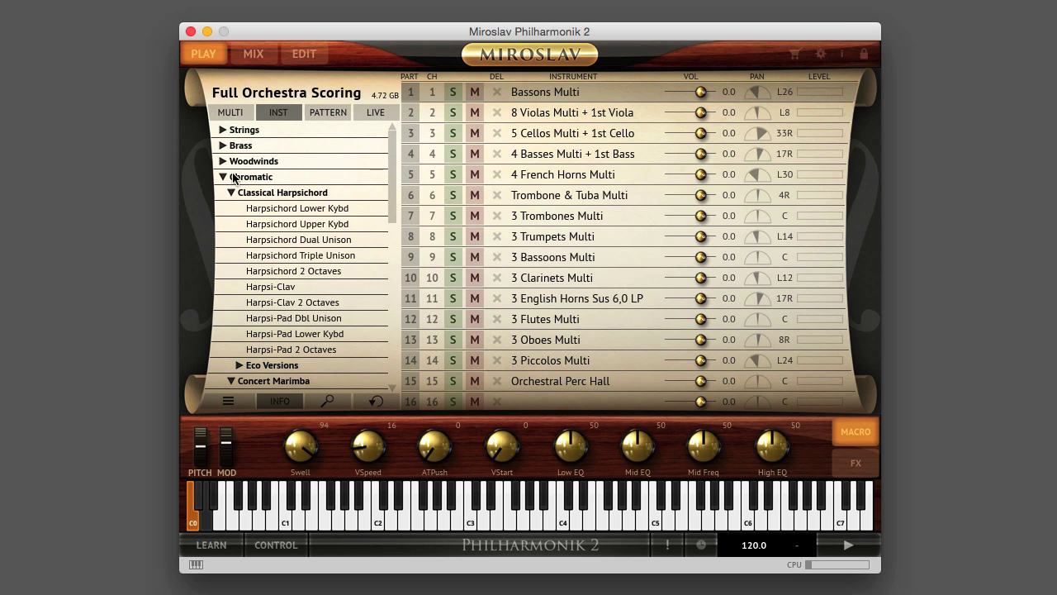